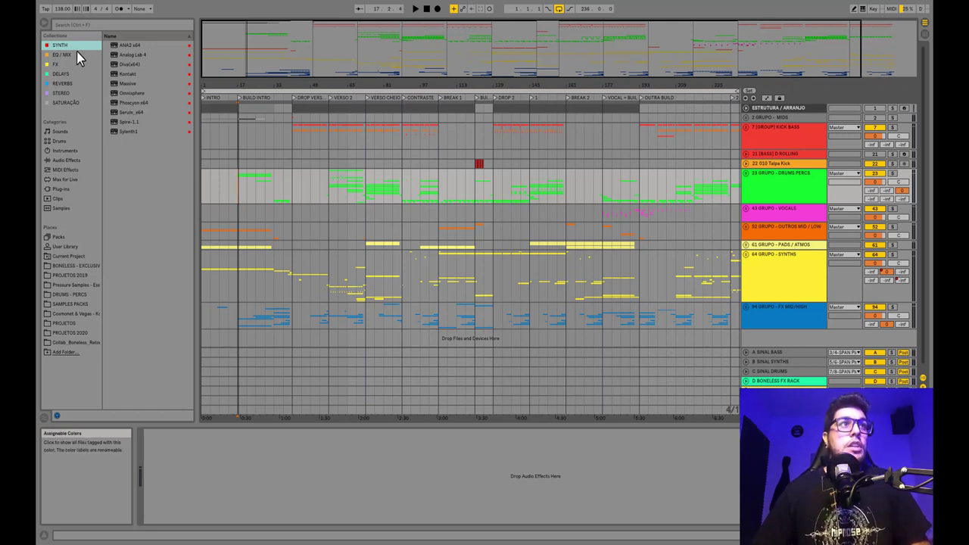
Browse the audio effects and third-party plug-ins, expand the Xfer folder, and show the collection options for Serum_x64
click(72, 161)
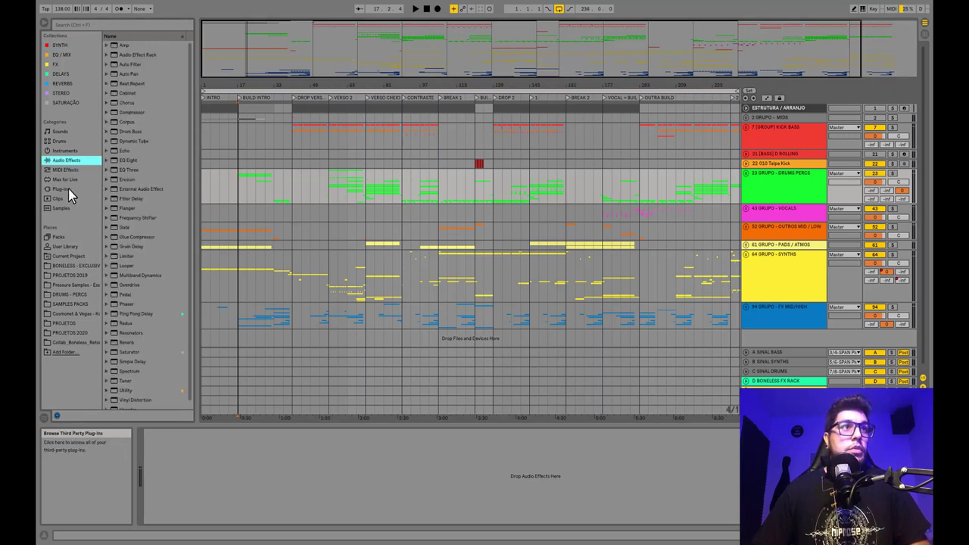
click(68, 188)
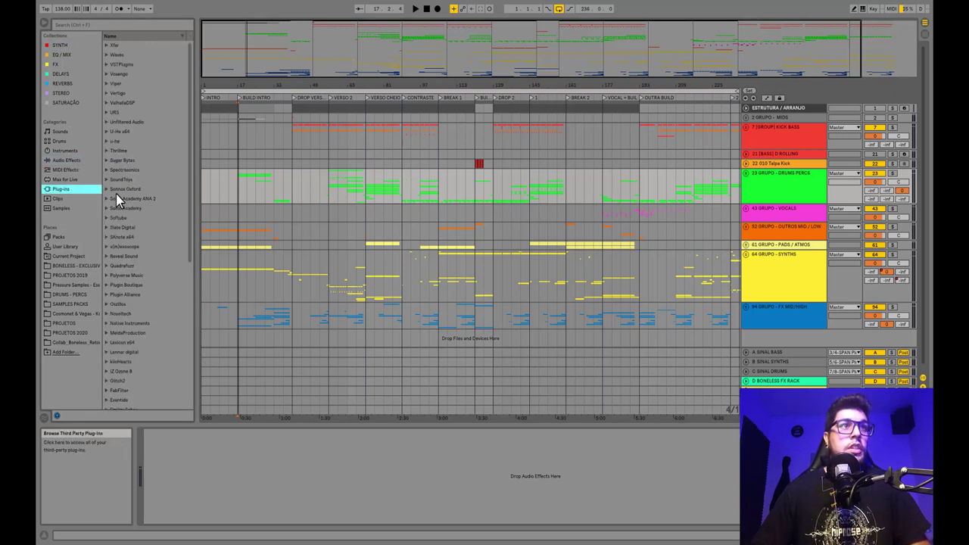
click(107, 46)
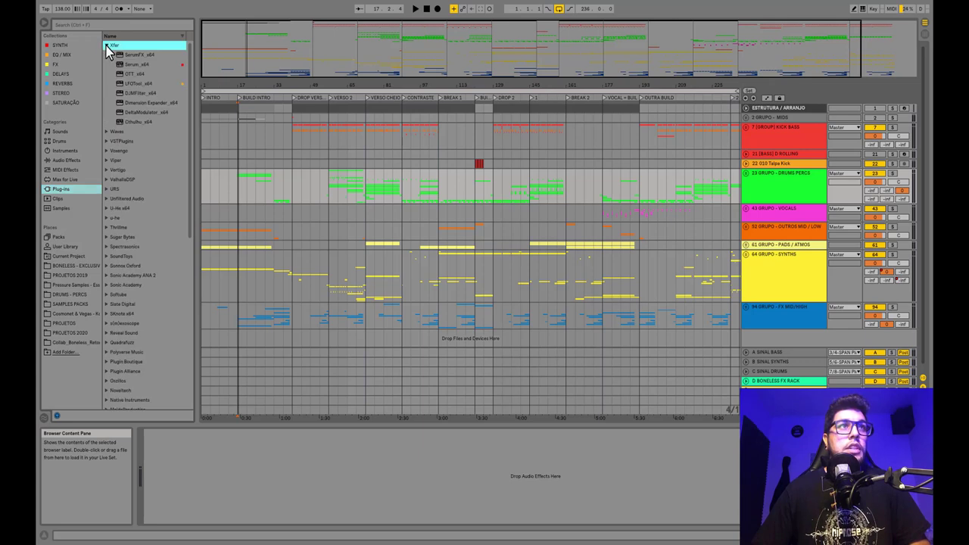
right_click(138, 67)
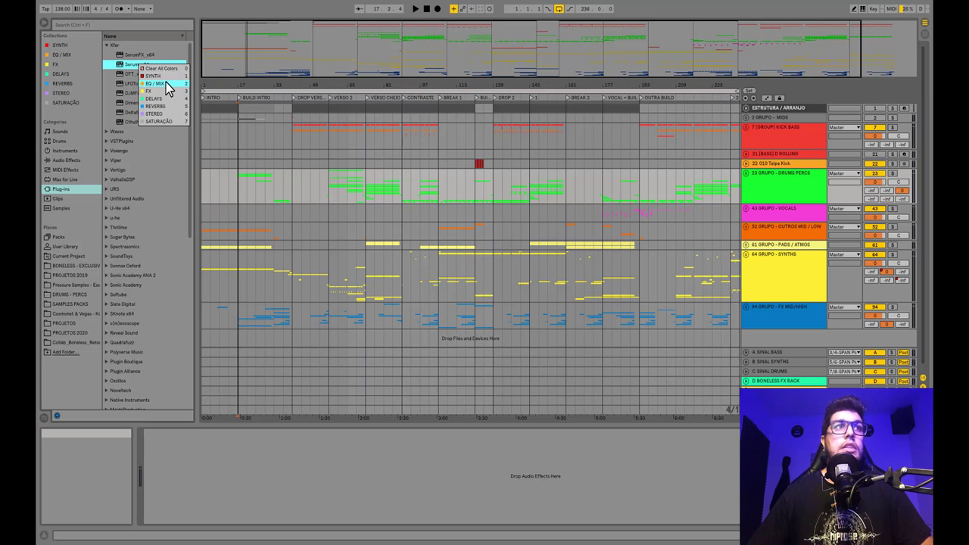
Review the colored collections from SATURAÇÃO up to SYNTH, including the rename option for their labels
click(64, 108)
right_click(64, 108)
click(62, 104)
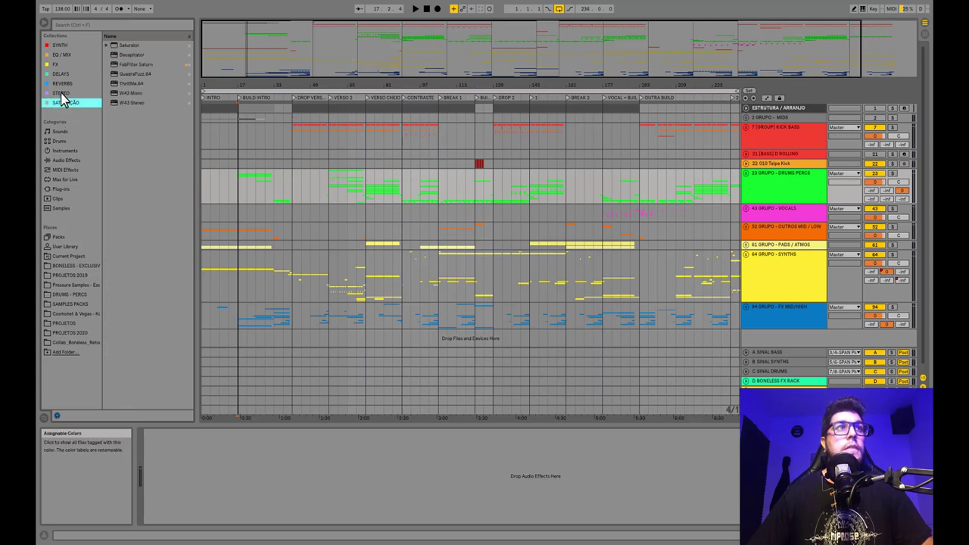
click(63, 92)
click(63, 83)
click(60, 74)
click(56, 65)
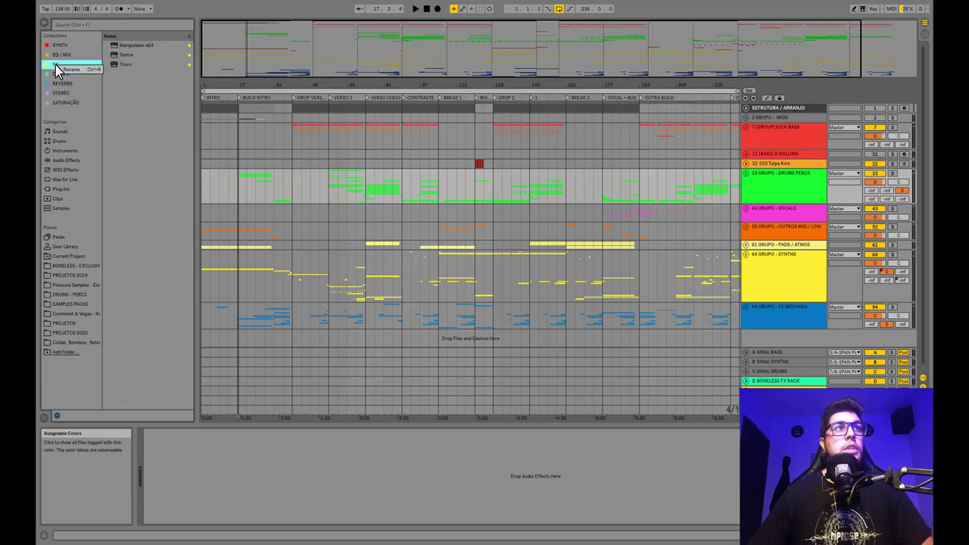
click(60, 45)
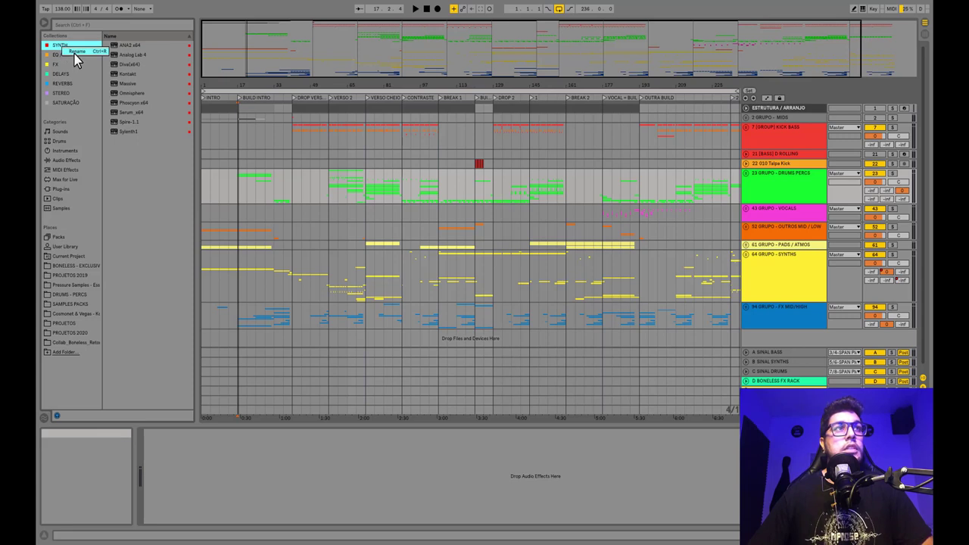
click(56, 83)
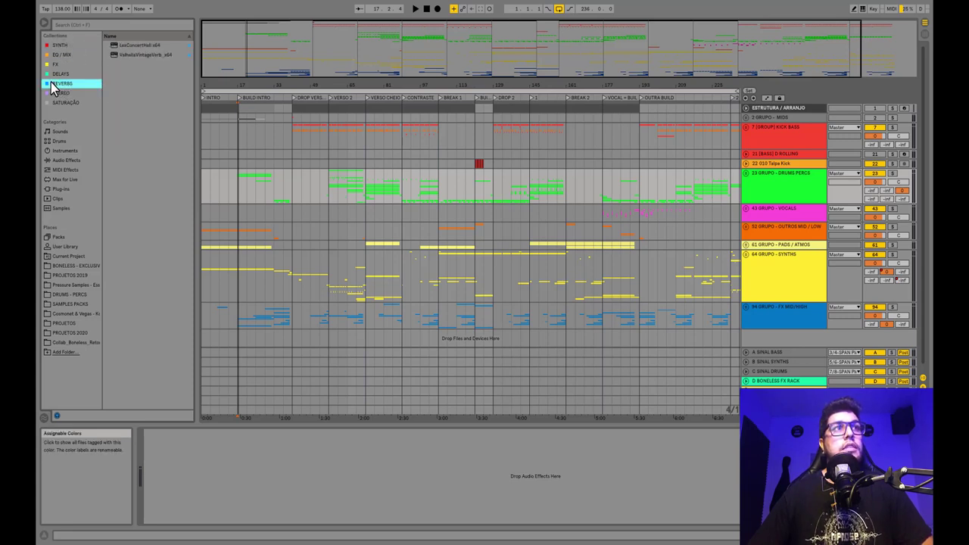
Examine which plug-ins are grouped in the SYNTH, EQ / MIX, FX, DELAYS, REVERBS and SATURAÇÃO collections
click(64, 46)
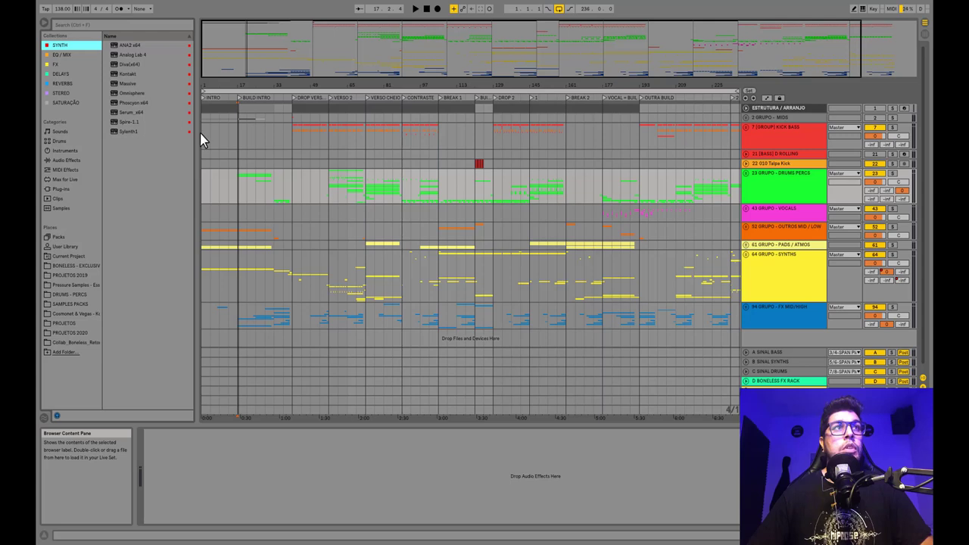
click(78, 54)
click(79, 46)
click(75, 53)
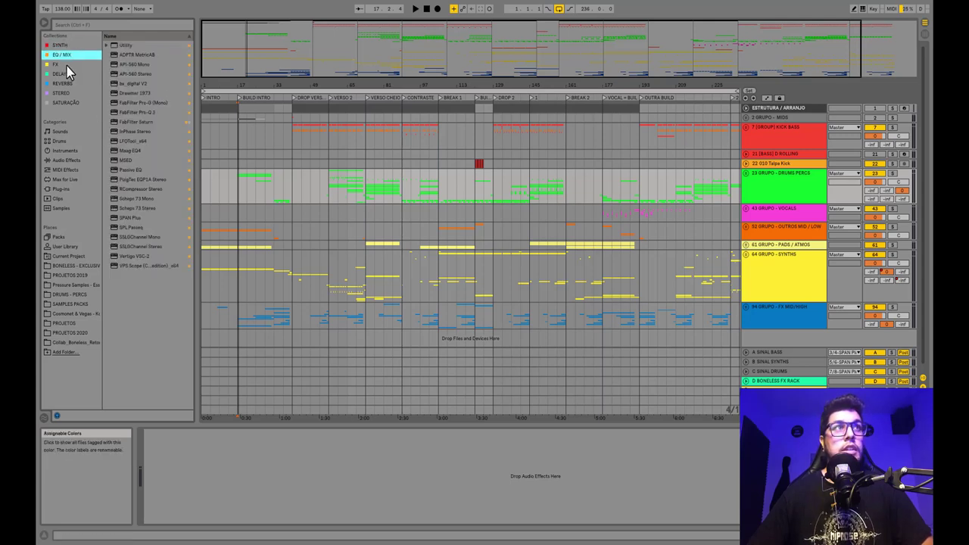
click(67, 65)
click(68, 74)
click(66, 84)
click(68, 103)
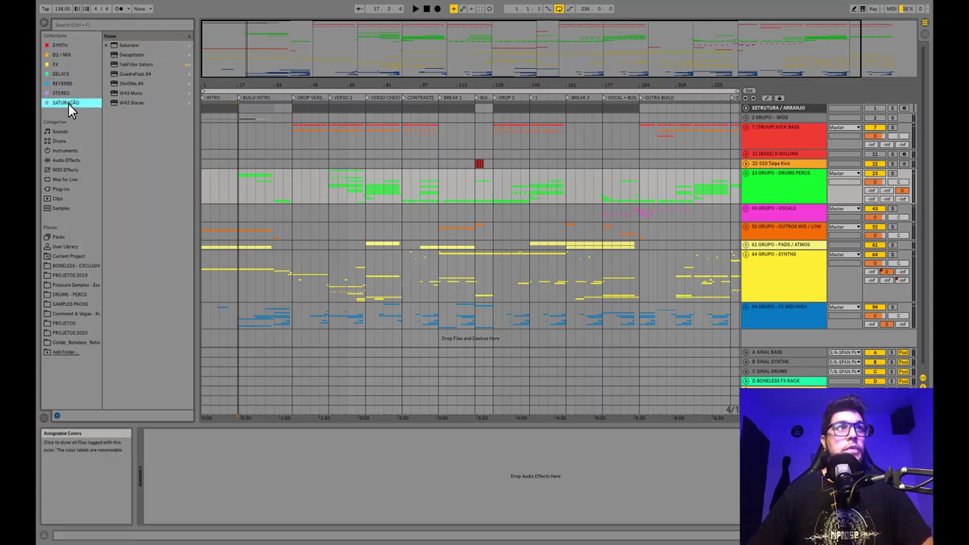
click(61, 46)
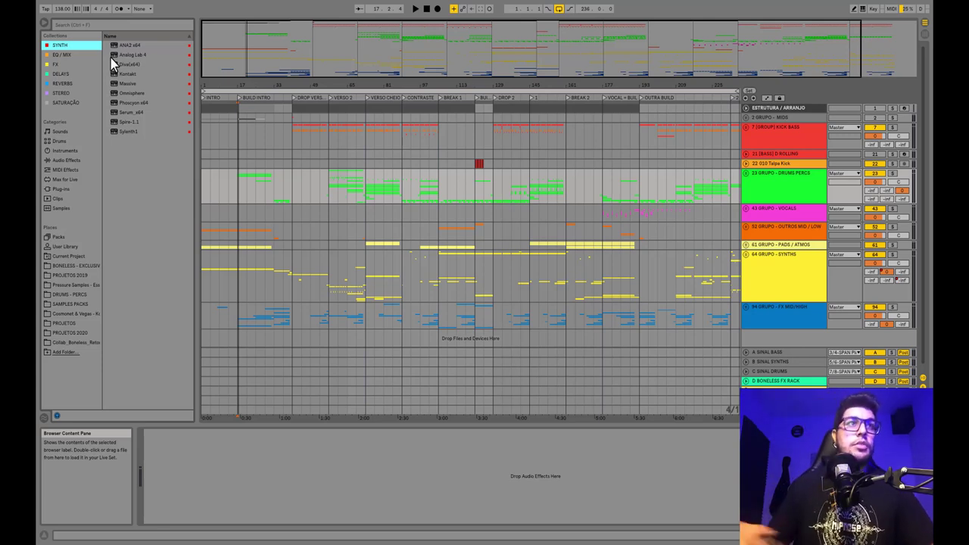
Compare the Xfer folder in the full plug-in list with the SYNTH collection
click(78, 197)
click(86, 189)
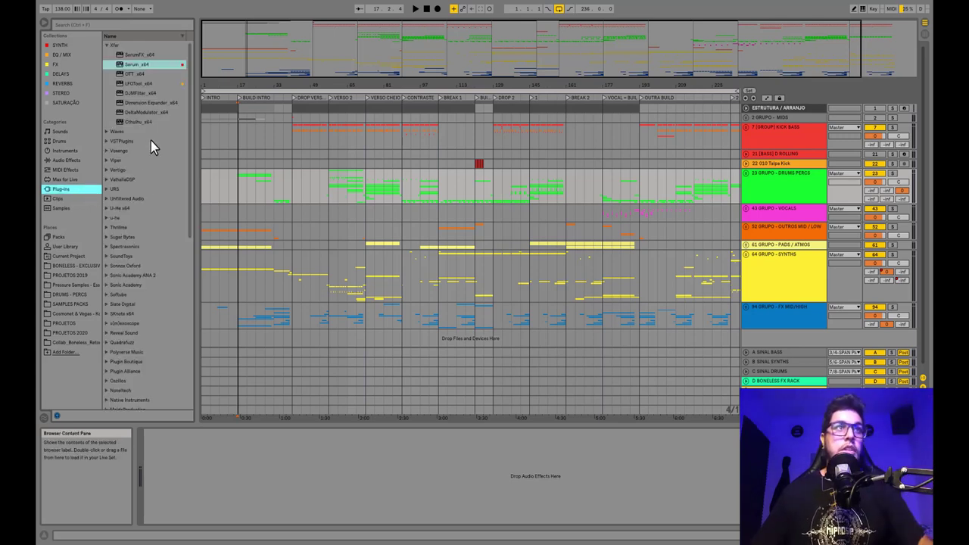
click(114, 45)
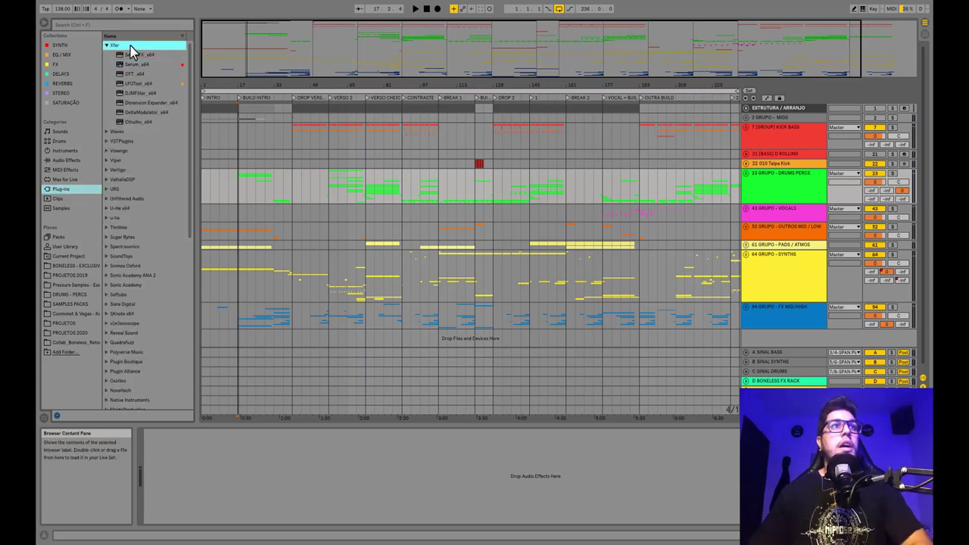
click(62, 44)
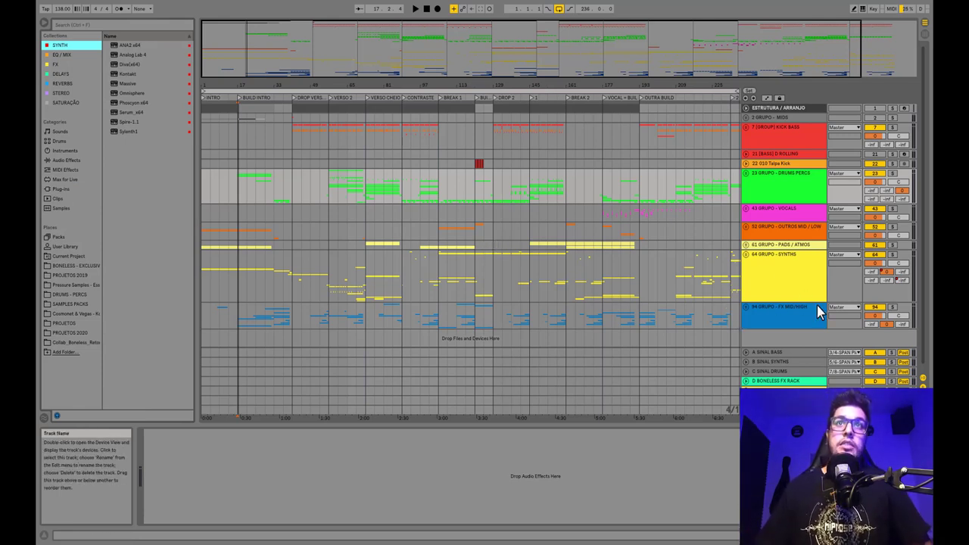
Try MSED from the EQ / MIX collection on the DRUMS PERCS group with a reduced mid gain, and remove it
click(60, 56)
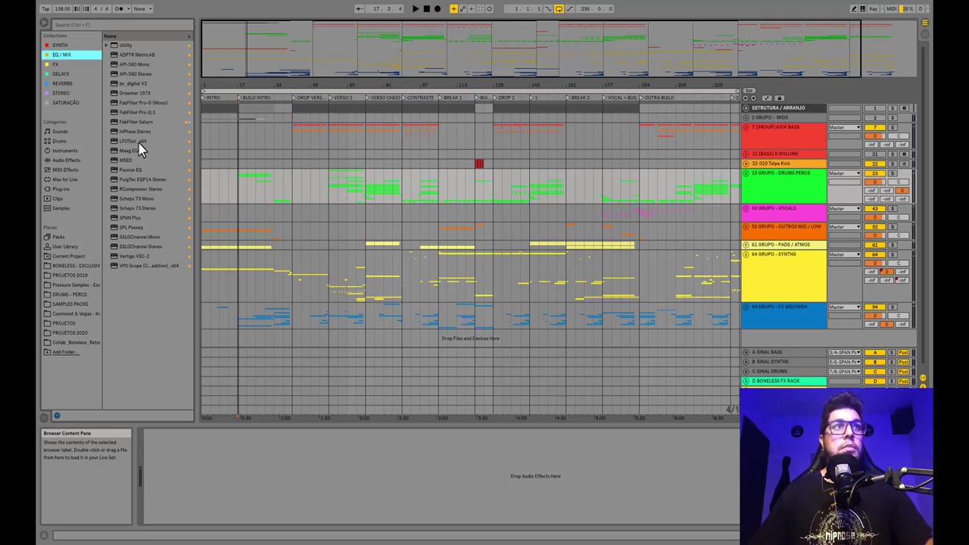
click(142, 56)
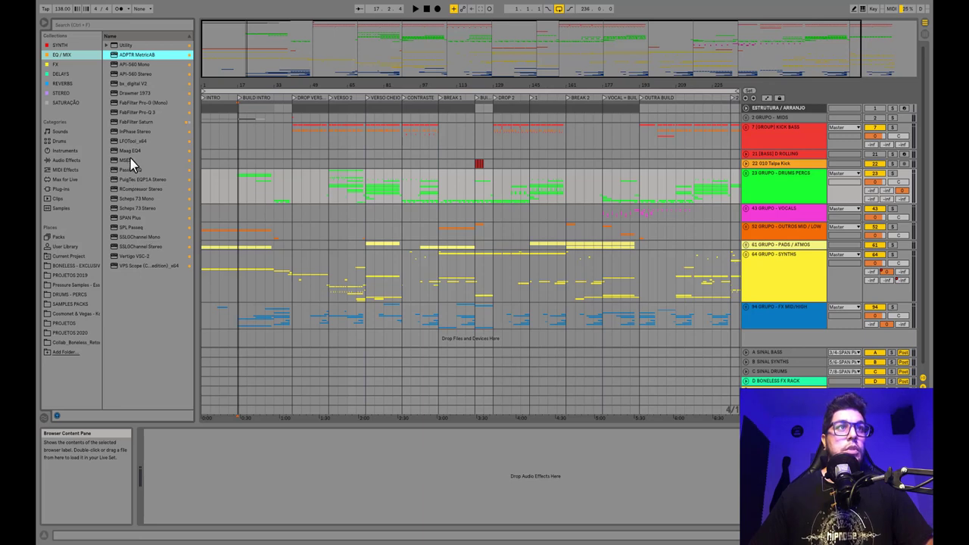
drag(130, 163, 251, 179)
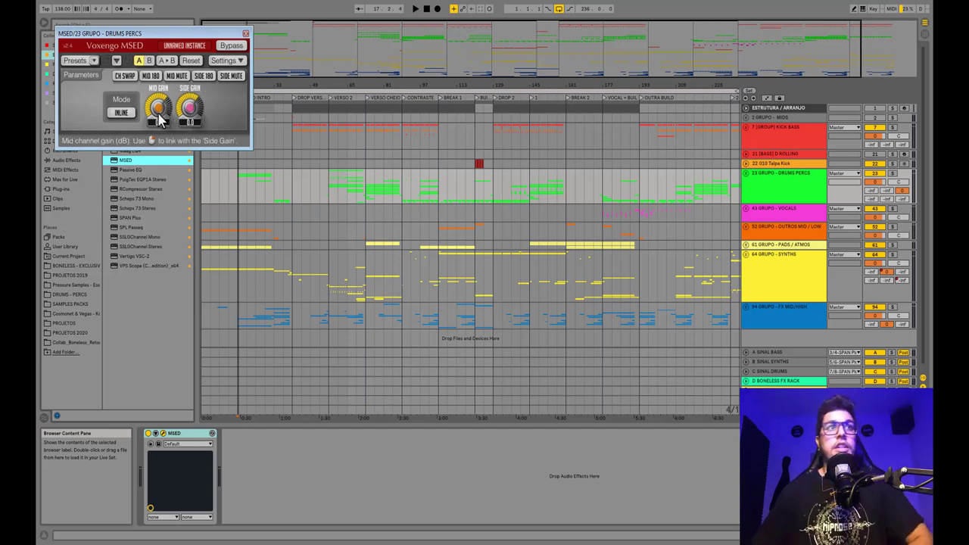
drag(159, 121, 159, 133)
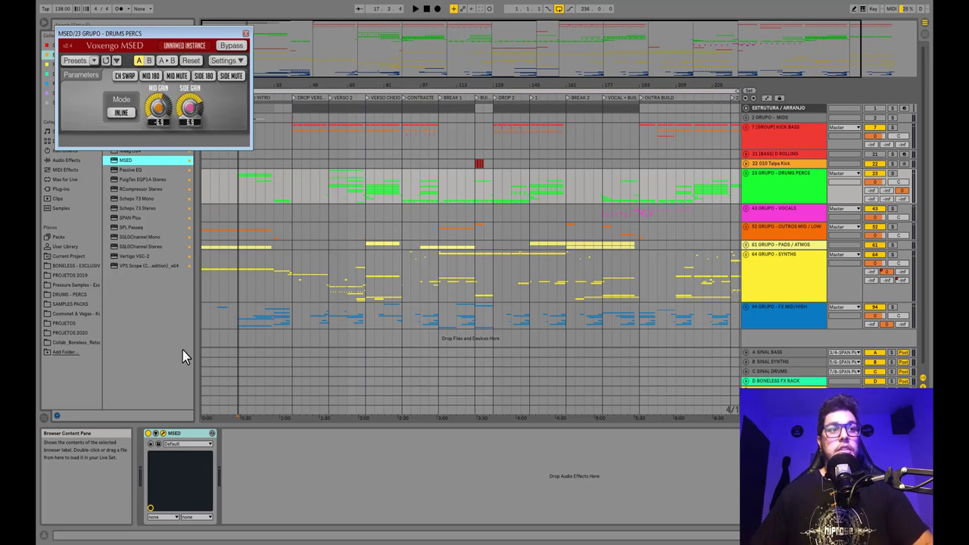
click(190, 434)
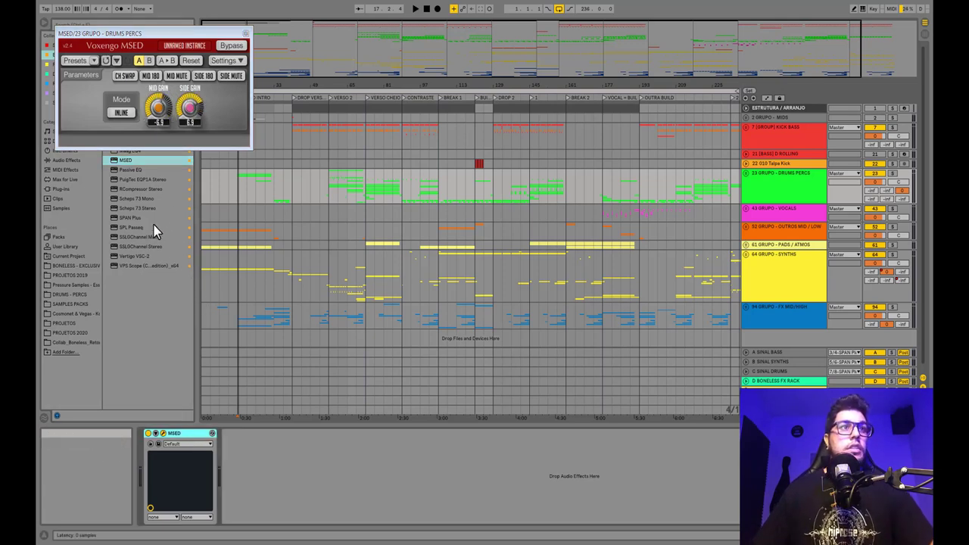
key(Delete)
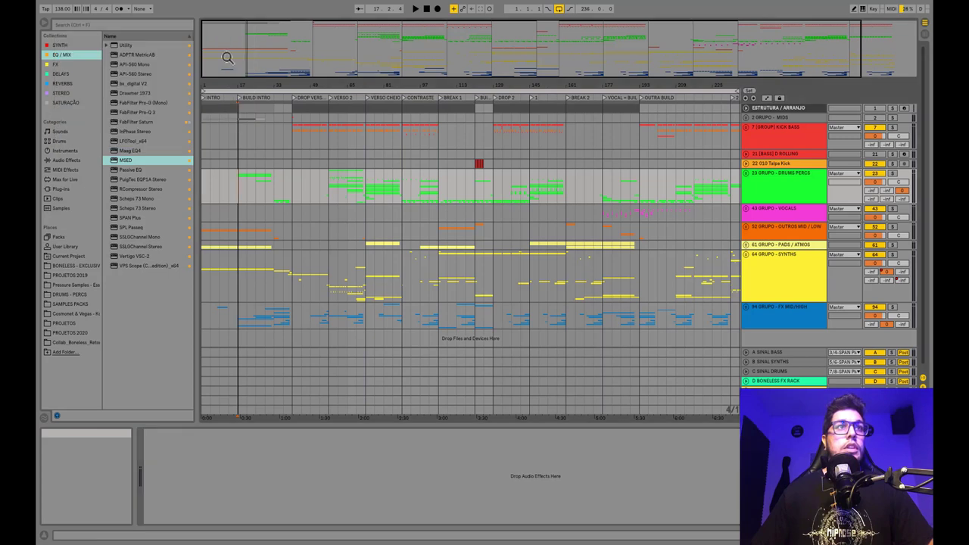
Load Maag EQ4 from the EQ / MIX collection onto the DRUMS PERCS group and remove it
double_click(134, 152)
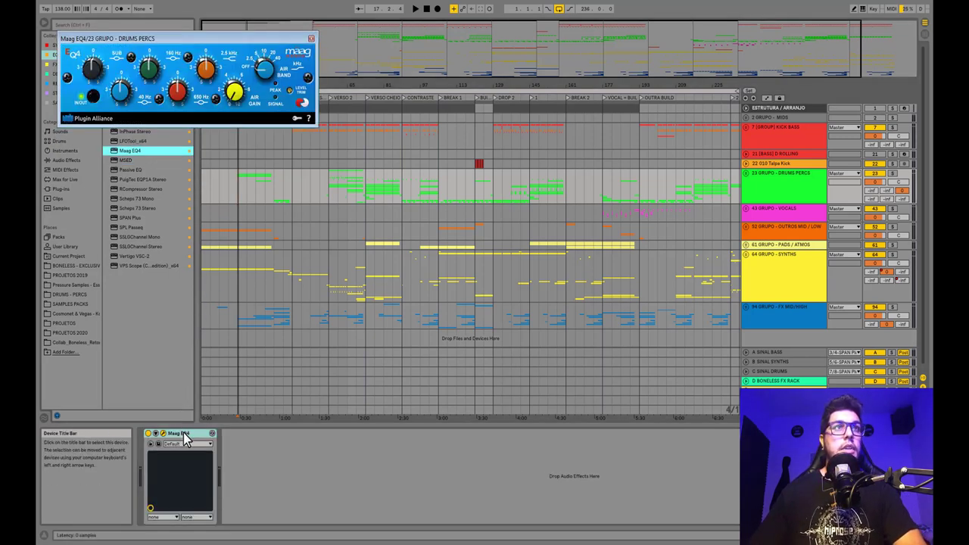
click(180, 434)
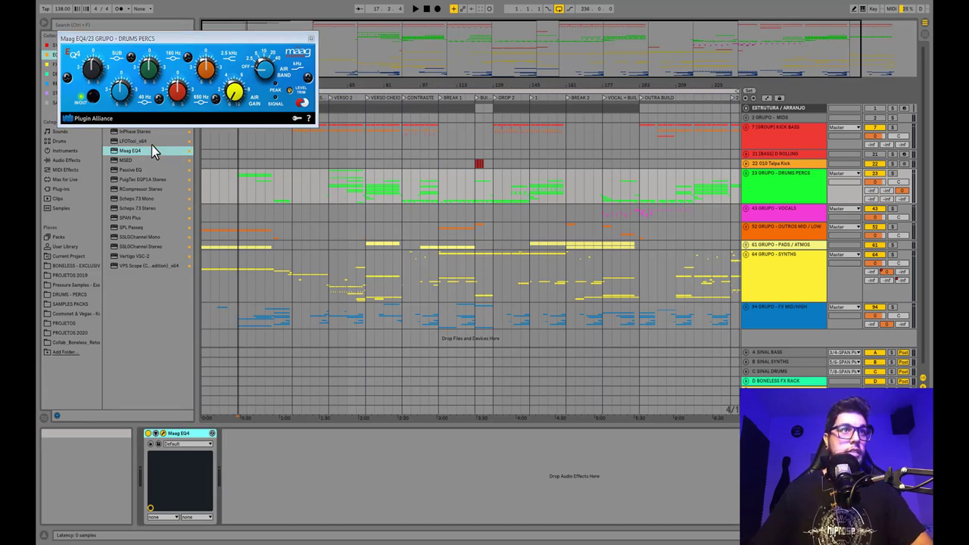
key(Delete)
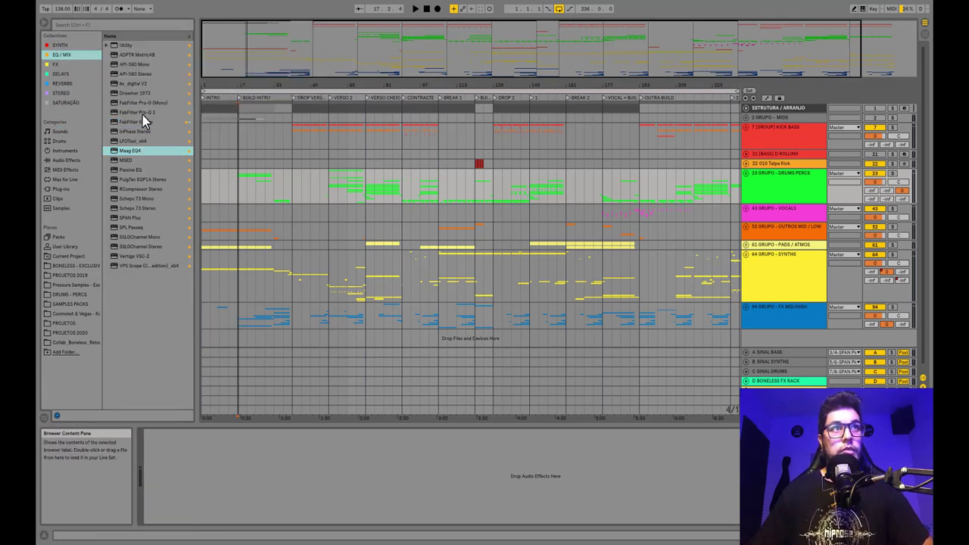
Load FabFilter Pro-Q 3 onto the DRUMS PERCS group, remove it, and glance at the Utility presets
double_click(143, 113)
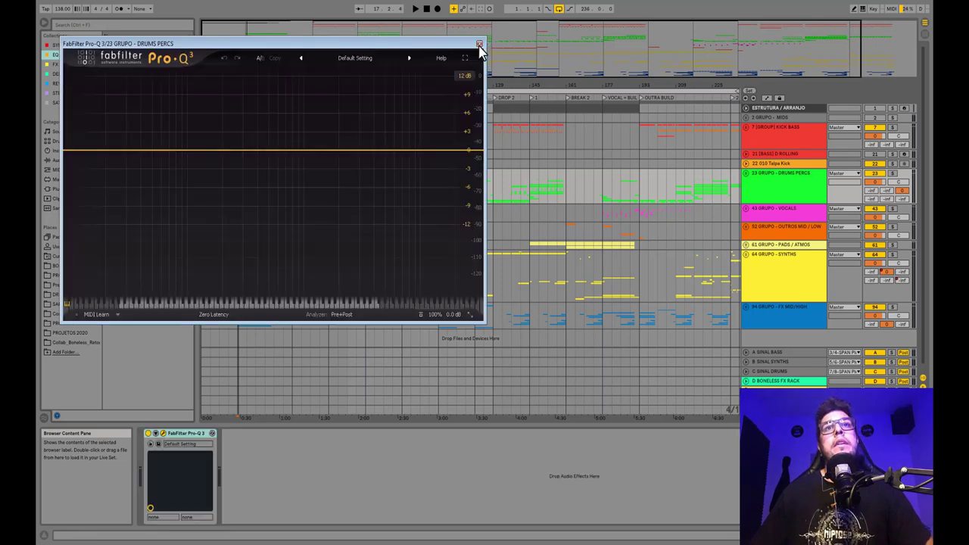
click(479, 44)
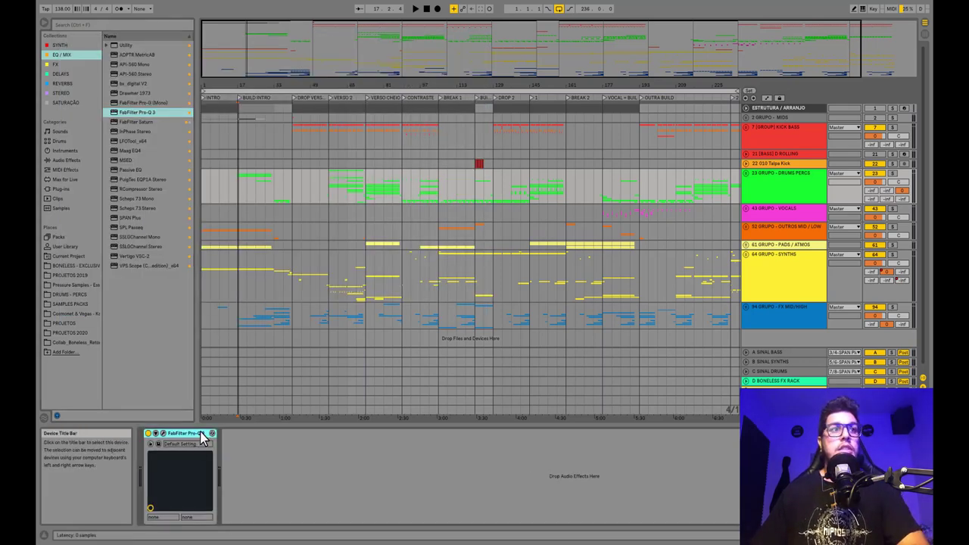
click(106, 45)
click(108, 45)
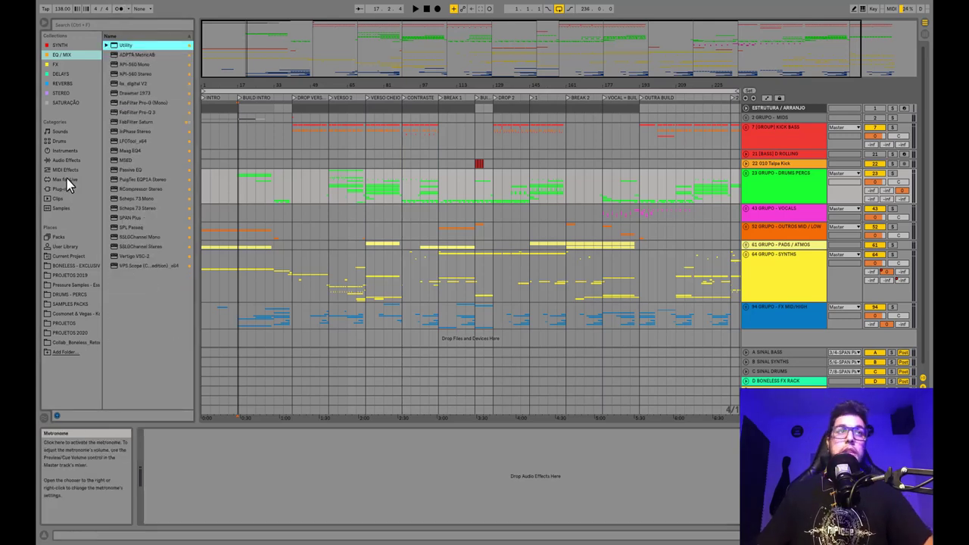
Look through the FX, SYNTH and EQ / MIX collections and inspect the show-or-hide settings of the browser labels
click(71, 65)
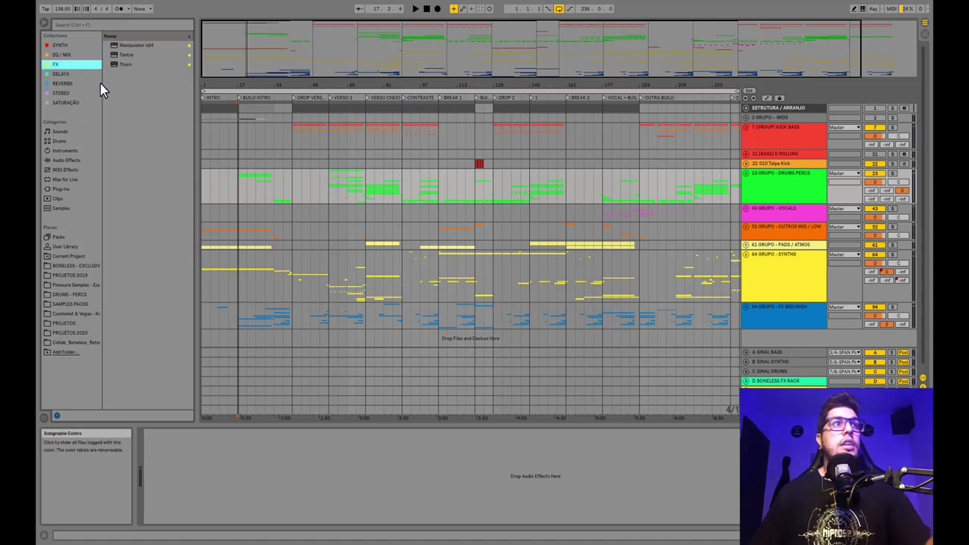
click(94, 36)
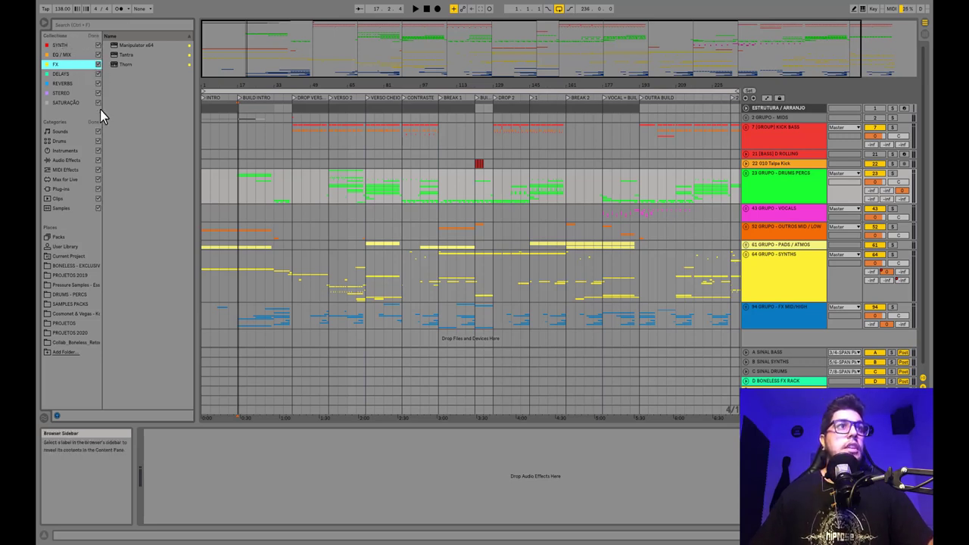
click(93, 36)
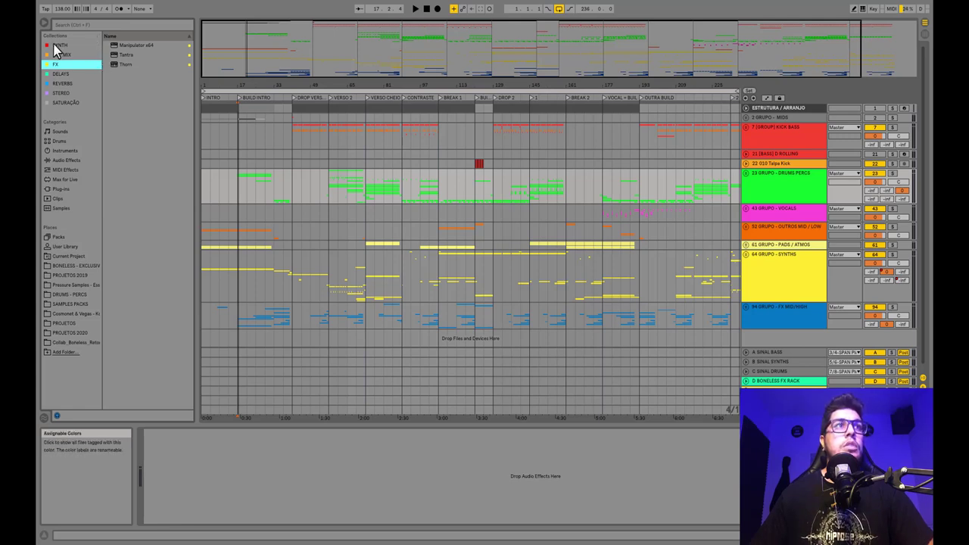
click(59, 45)
click(61, 54)
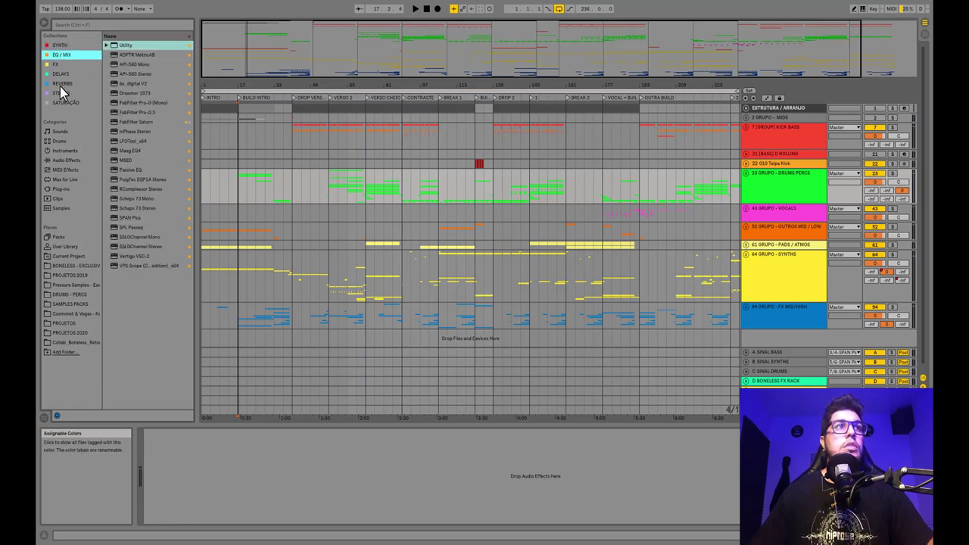
click(94, 35)
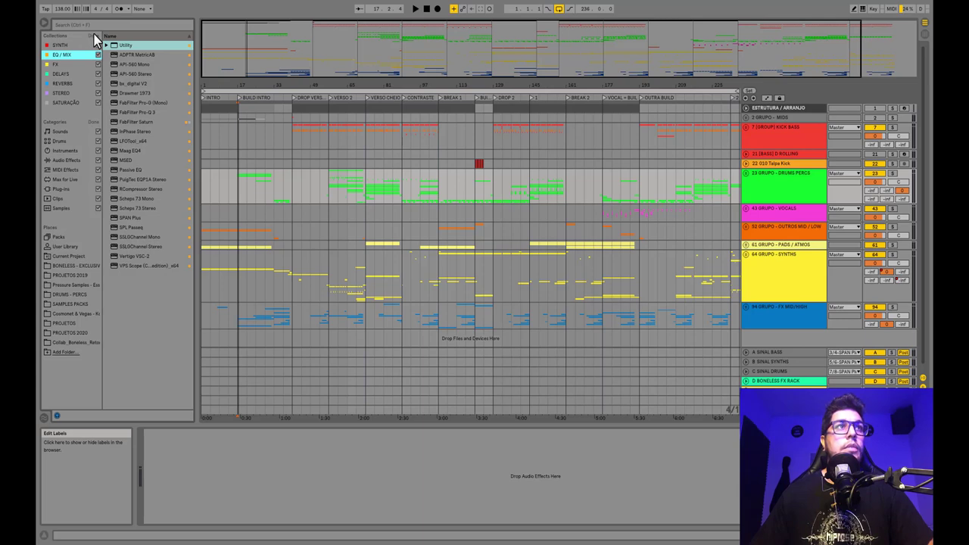
click(94, 36)
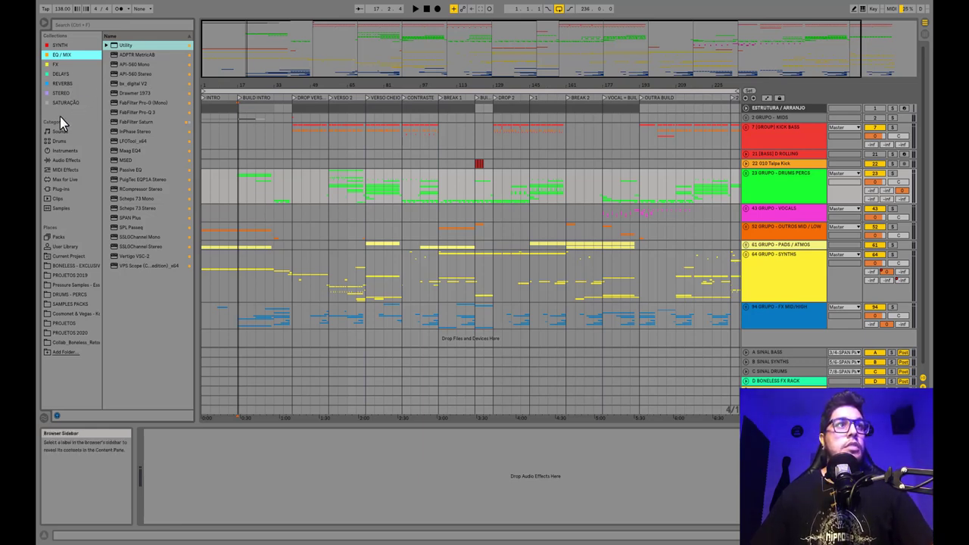
Show the FX collection and select the SYNTHS group track with its device chain
click(59, 65)
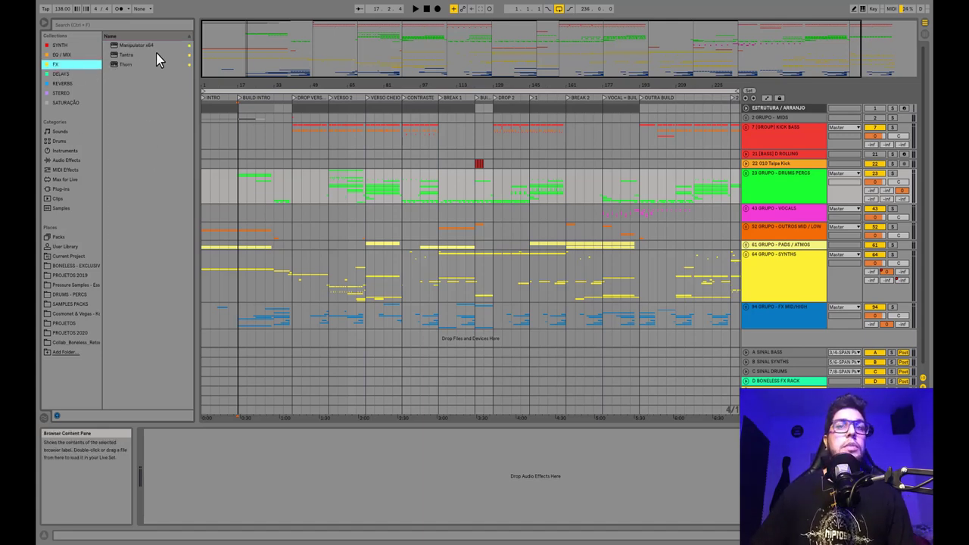
click(758, 271)
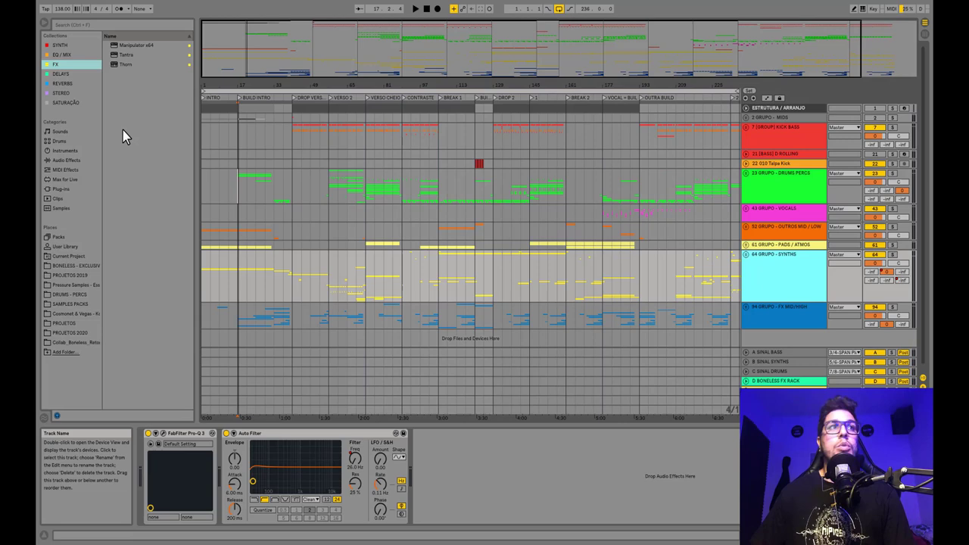
Load Tantra from the FX collection onto the SYNTHS group, move its plug-in window higher, and remove the device
double_click(124, 54)
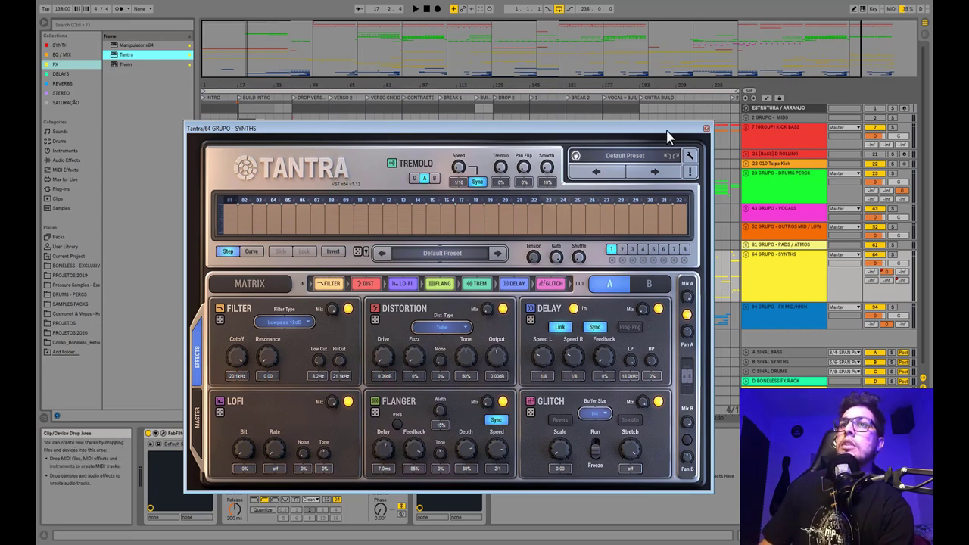
drag(671, 129, 692, 16)
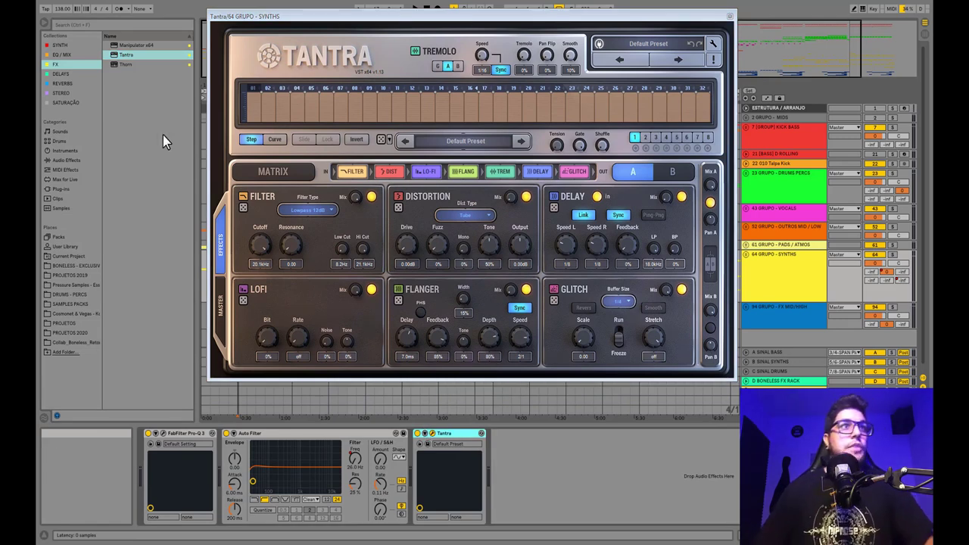
key(Delete)
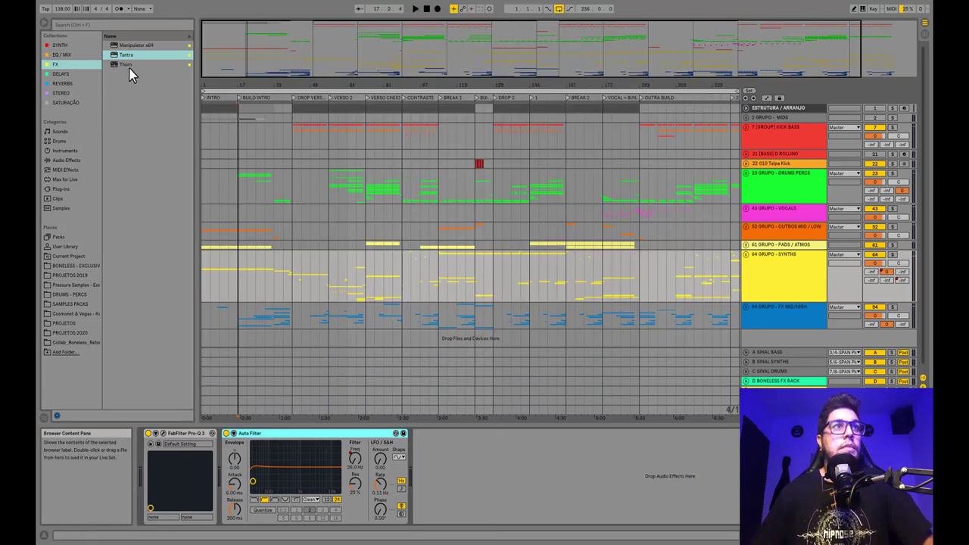
Load Manipulator x64 from the FX collection onto a new MIDI track and remove the plug-in from that track
double_click(128, 46)
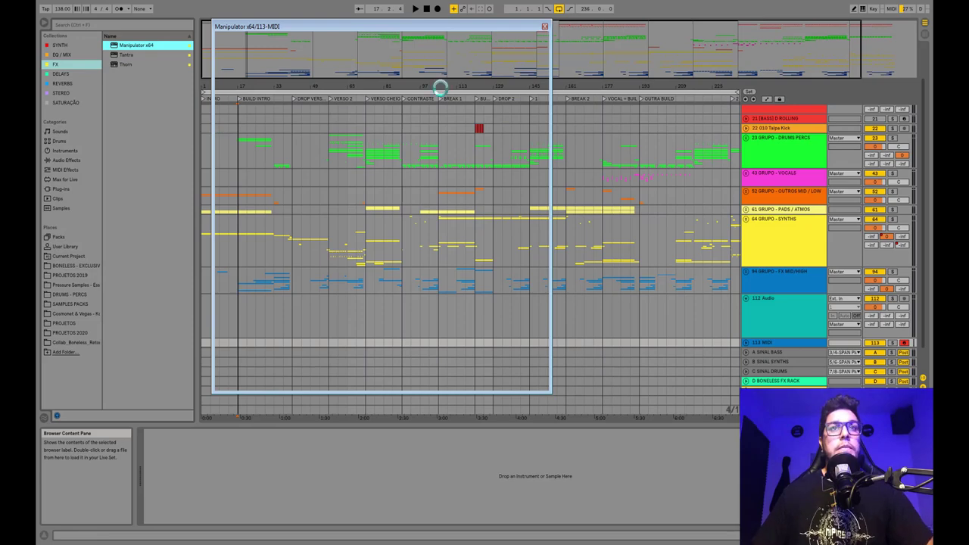
drag(382, 30, 472, 100)
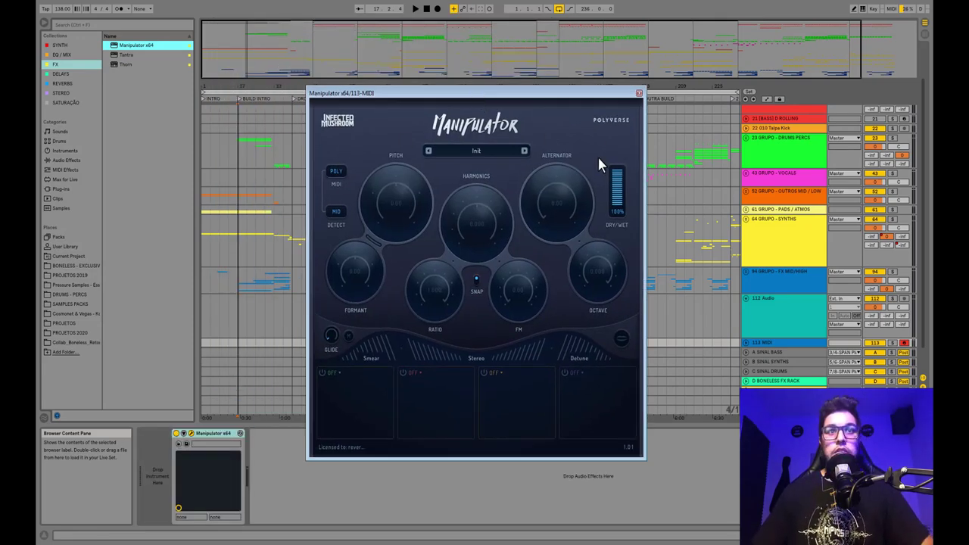
click(214, 436)
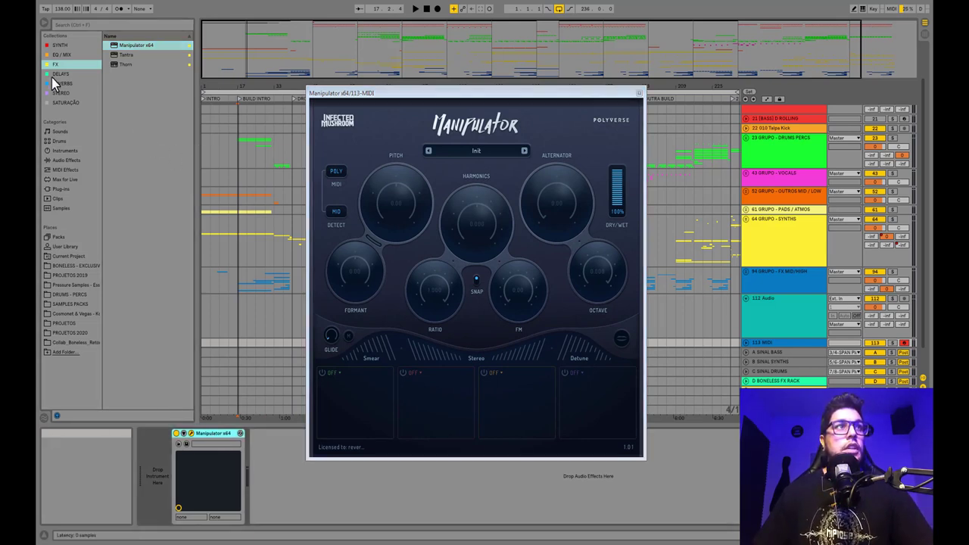
key(Delete)
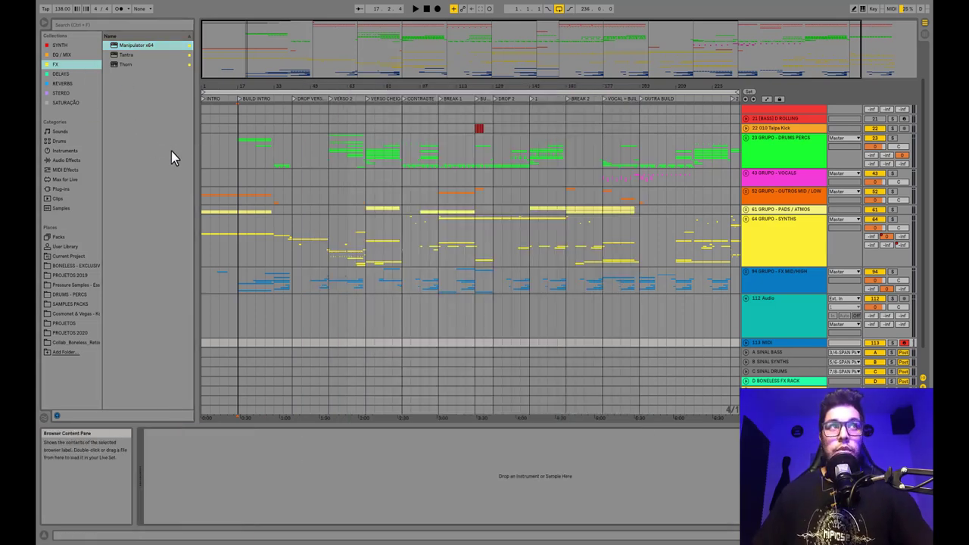
Look through the plug-ins in the DELAYS, REVERBS and STEREO collections, highlighting A1StereoControl-x64
click(66, 75)
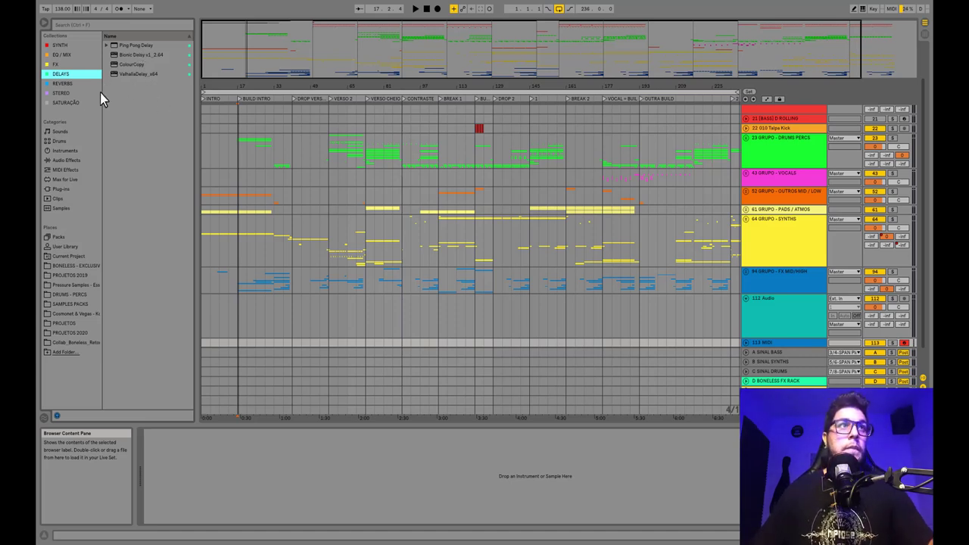
click(63, 84)
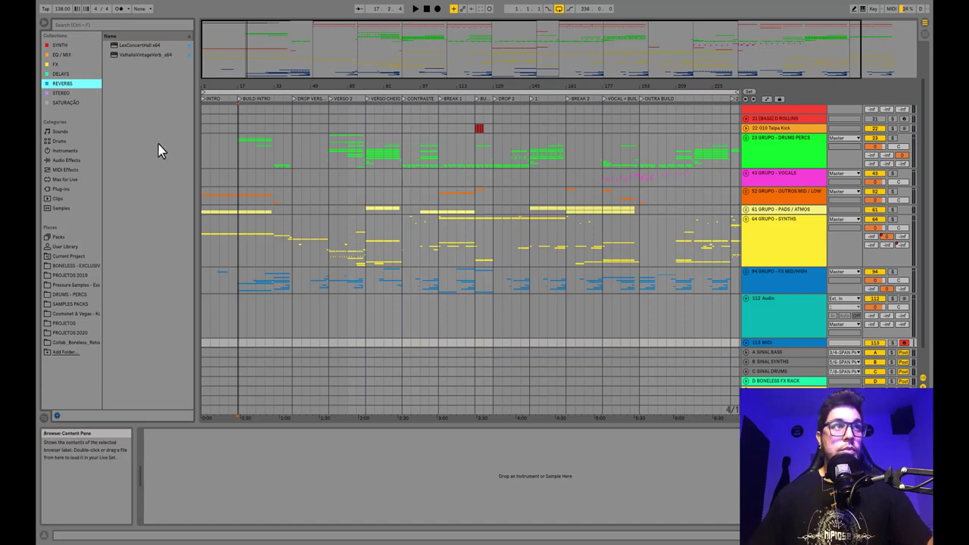
click(55, 92)
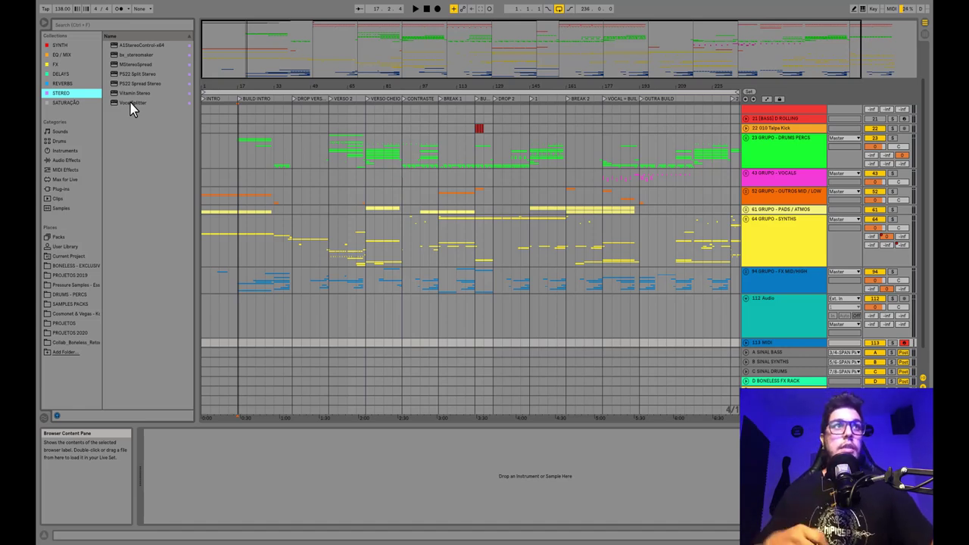
click(136, 46)
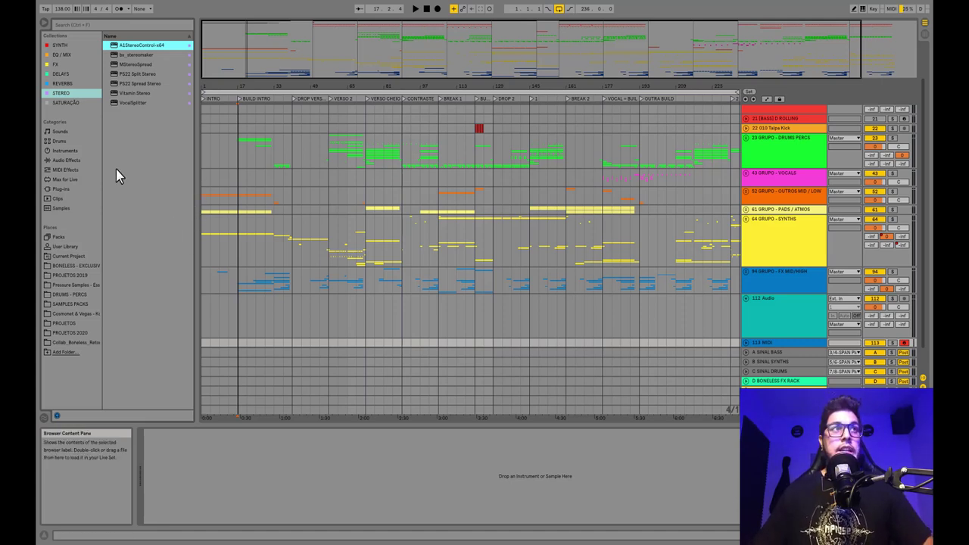
Look through the SATURAÇÃO collection, highlighting the Saturator and ThrillMe.64 entries
click(64, 103)
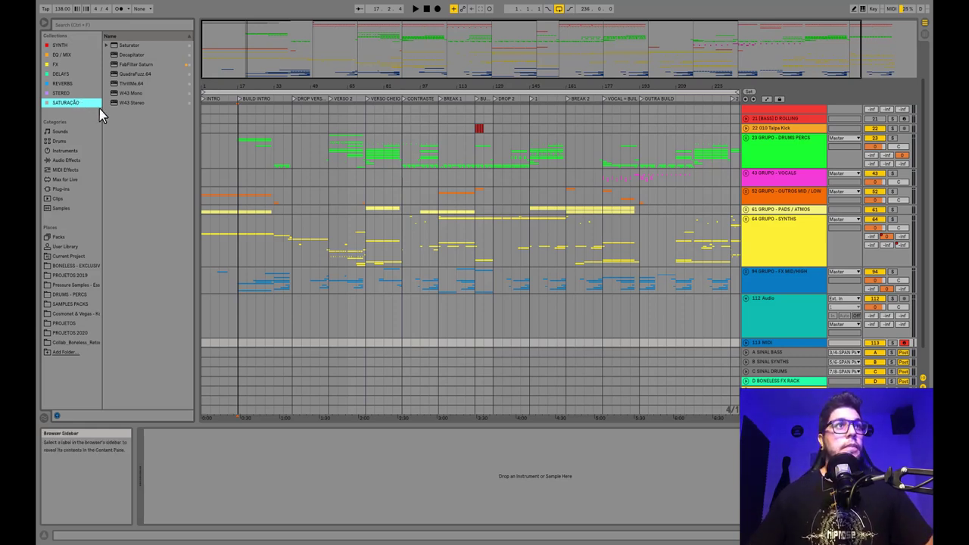
click(132, 45)
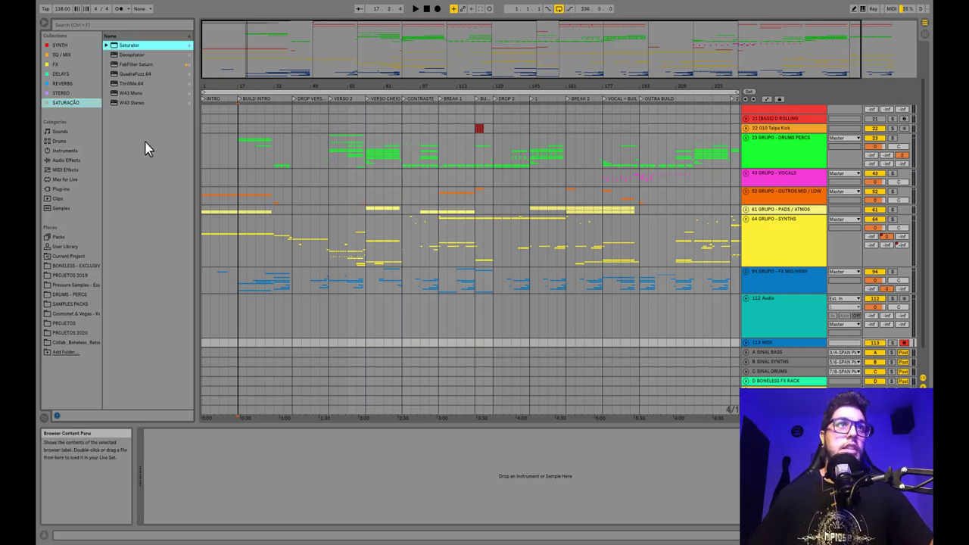
click(148, 83)
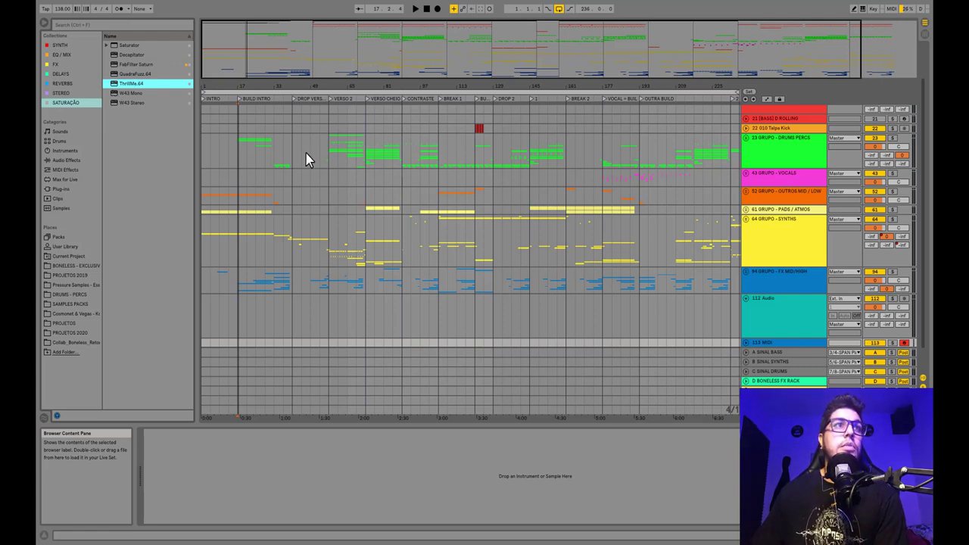
Show the SYNTH collection and inspect the show-or-hide settings of the collection labels without changing them
click(88, 45)
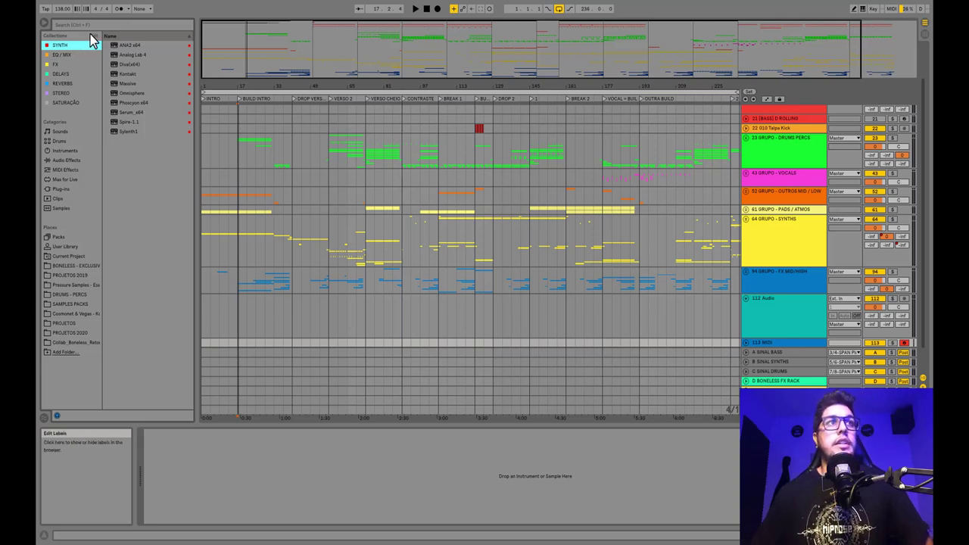
click(94, 36)
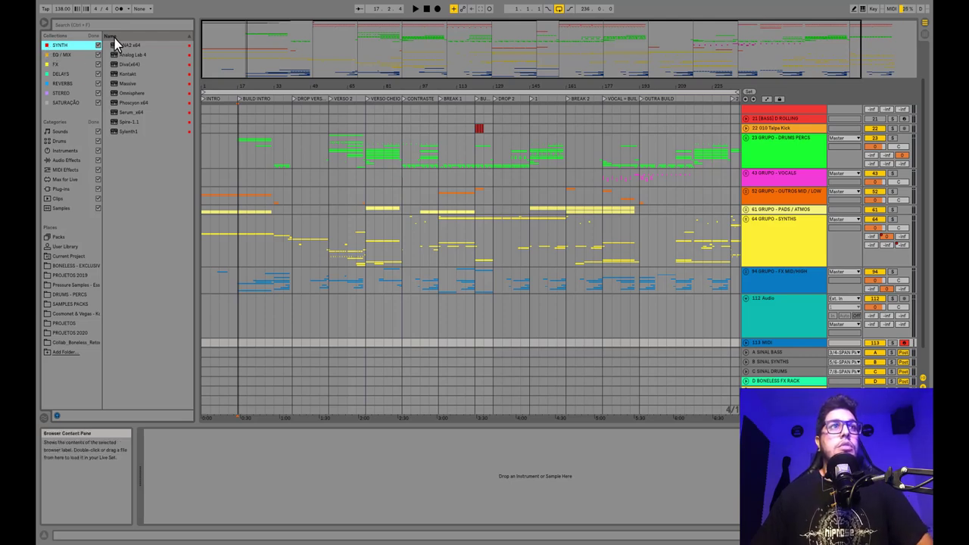
click(94, 36)
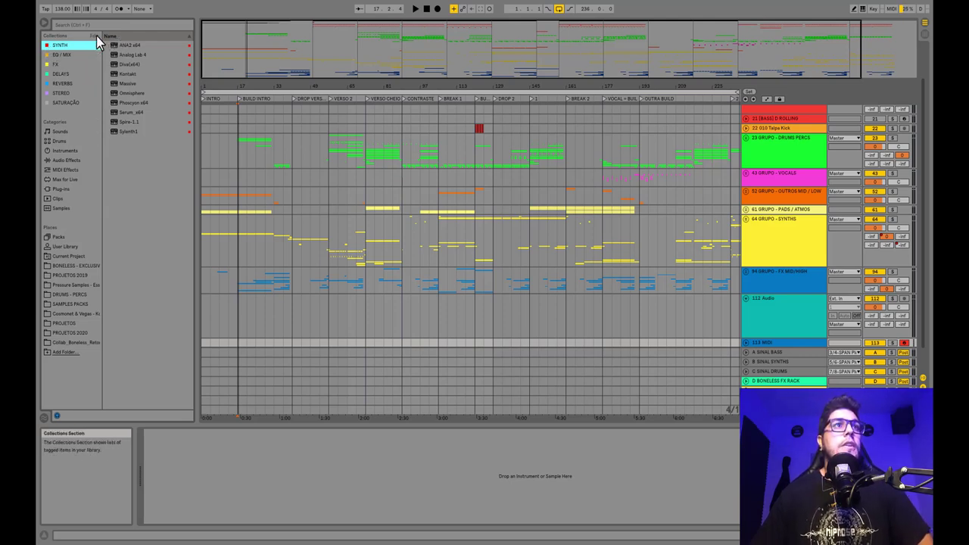
Check the rename option of the SYNTH collection, and view the SATURAÇÃO and SYNTH collections again
right_click(56, 46)
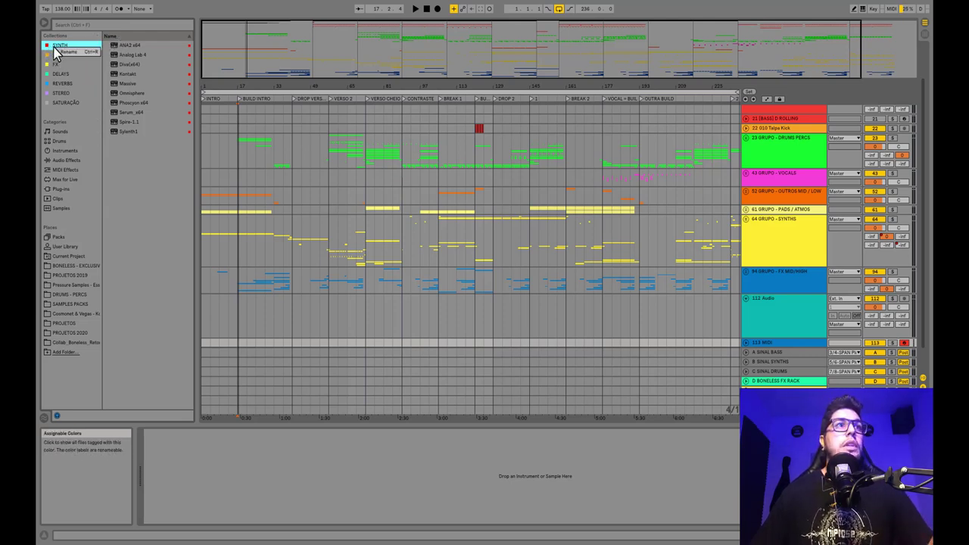
click(76, 104)
click(69, 102)
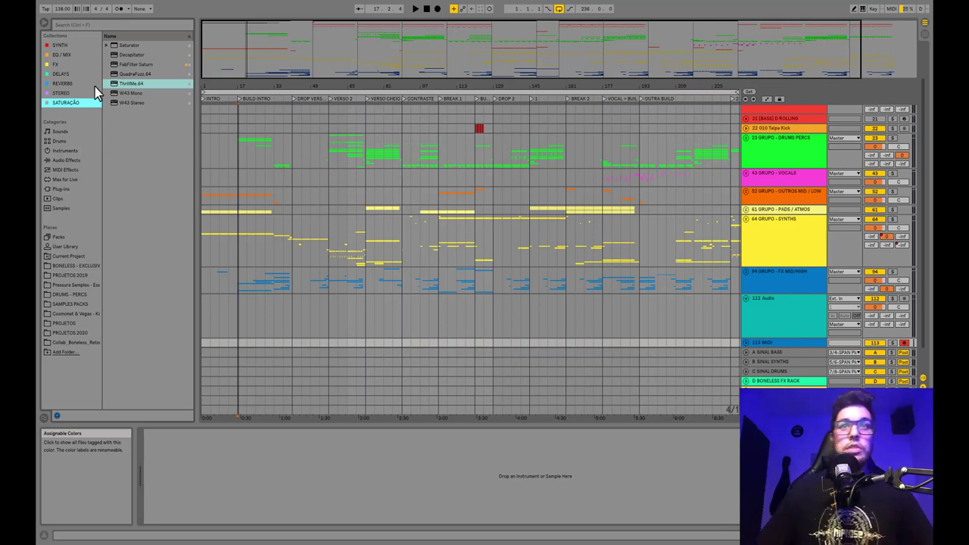
click(63, 46)
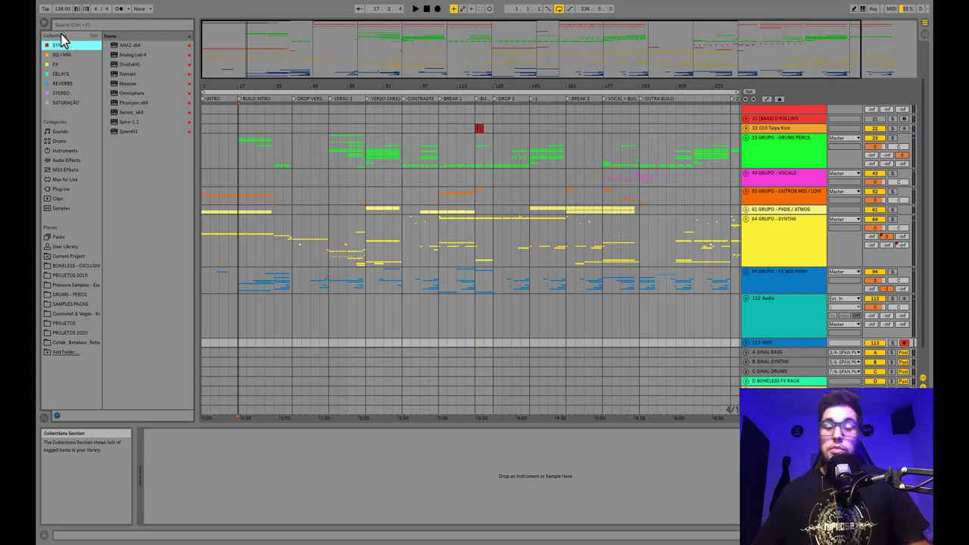